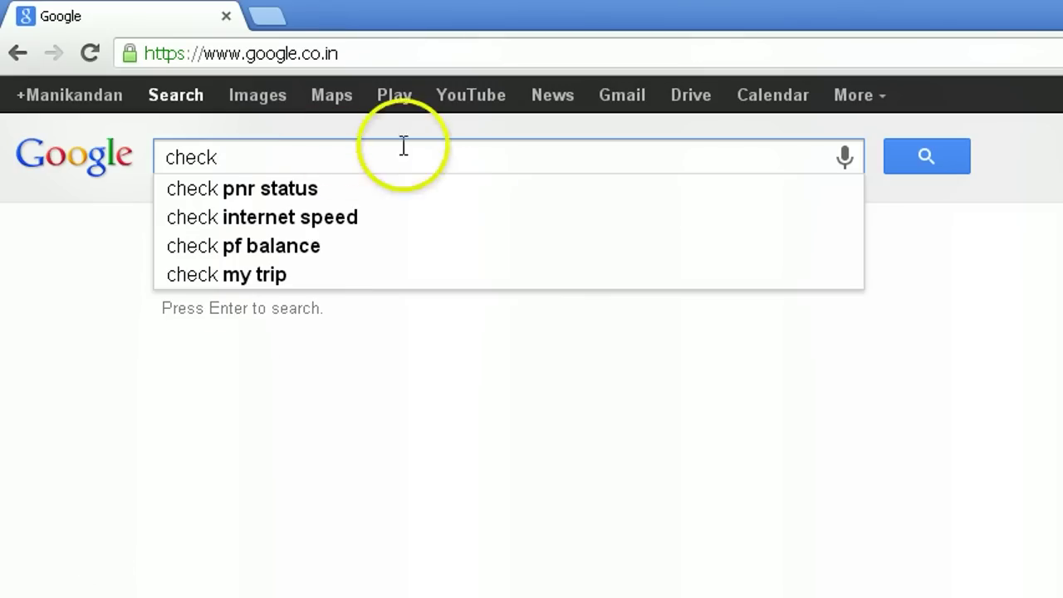
Step: Search Google for 'check pf balance' and open the PF Balance - Member Balance result
{"action": "type", "text": "pf "}
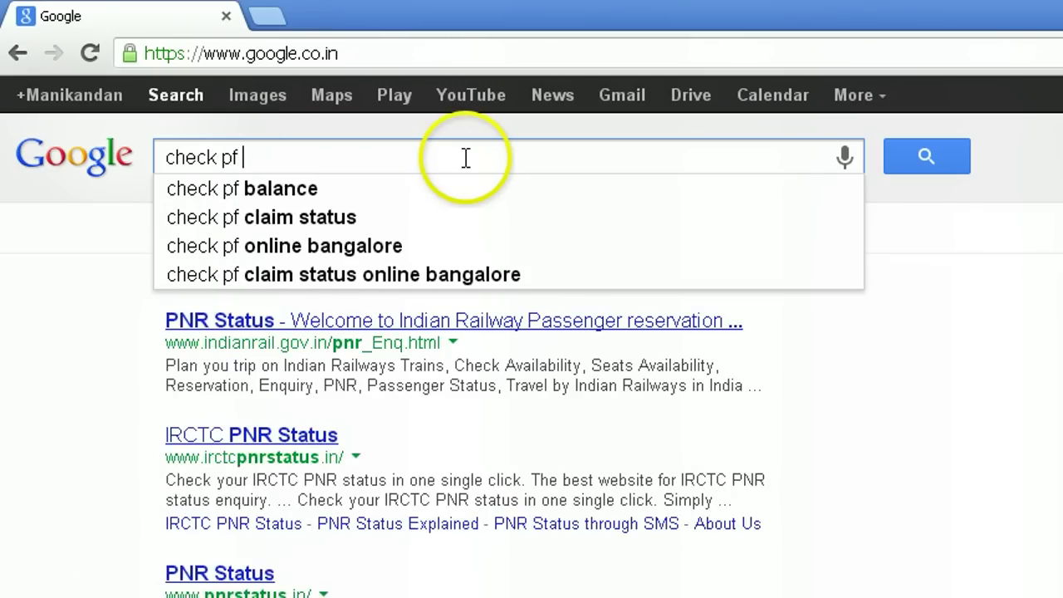
{"action": "type", "text": "balance"}
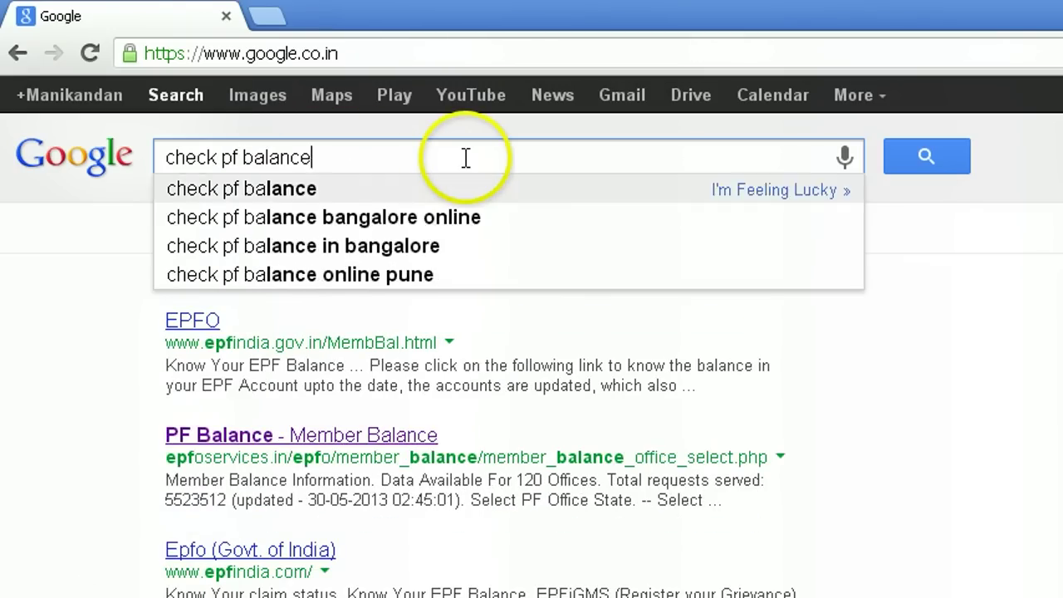
{"action": "key", "text": "Return"}
{"action": "scroll", "coordinate": [532, 332], "scroll_direction": "down", "scroll_amount": 5}
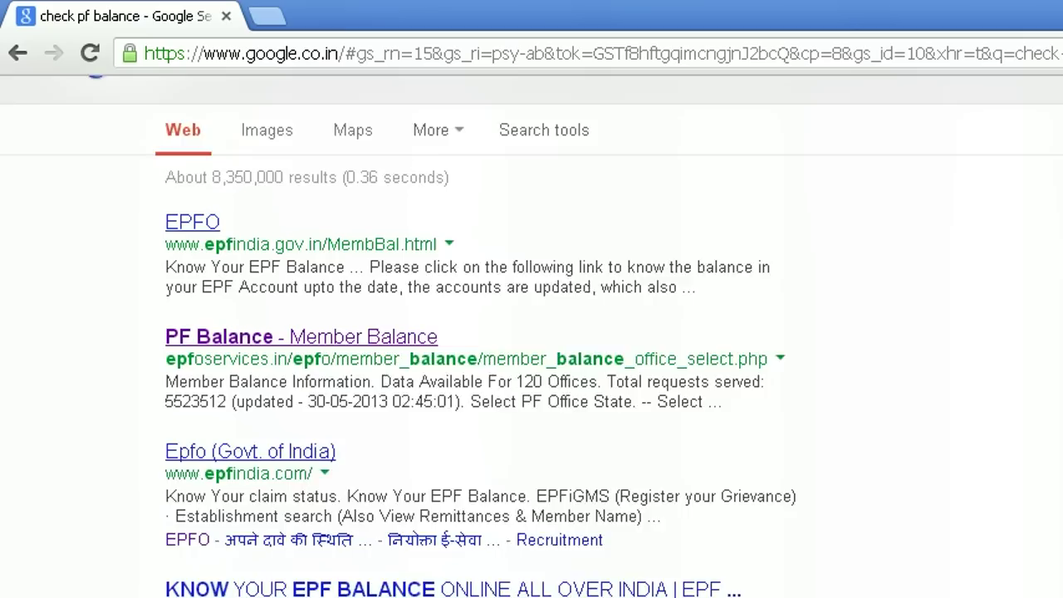
{"action": "scroll", "coordinate": [532, 341], "scroll_direction": "up", "scroll_amount": 5}
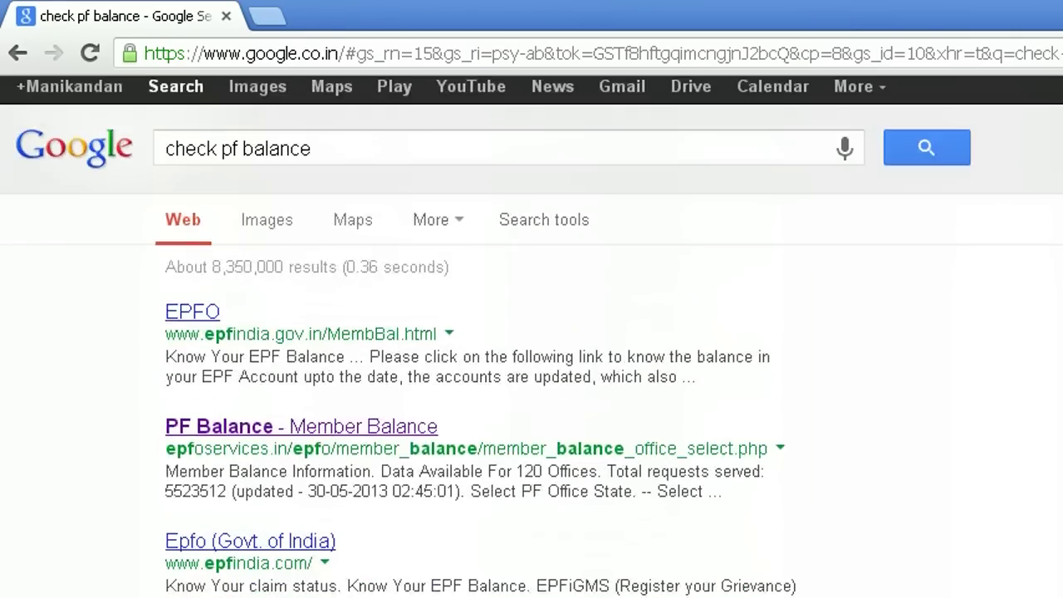
{"action": "left_click", "coordinate": [357, 436]}
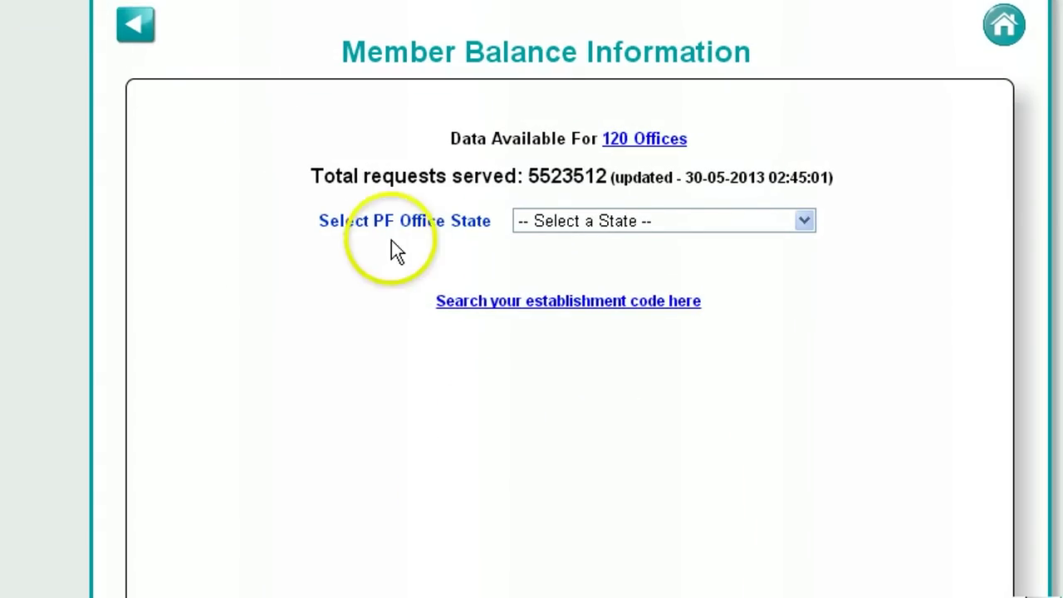
Step: Pick KARNATAKA as the PF office state and open the BANGALORE office's balance form
{"action": "left_click", "coordinate": [619, 233]}
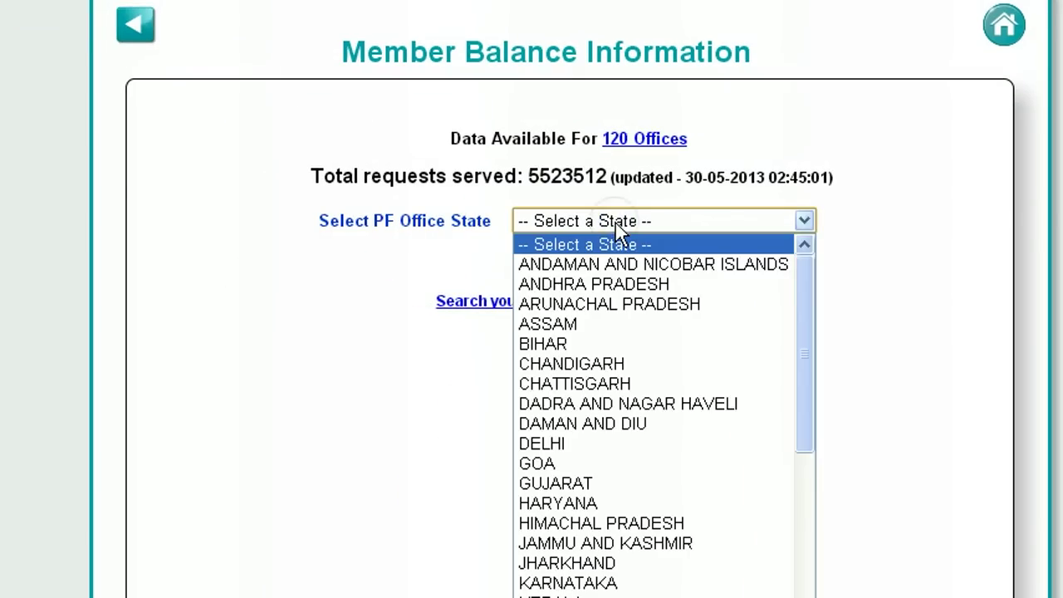
{"action": "key", "text": "k"}
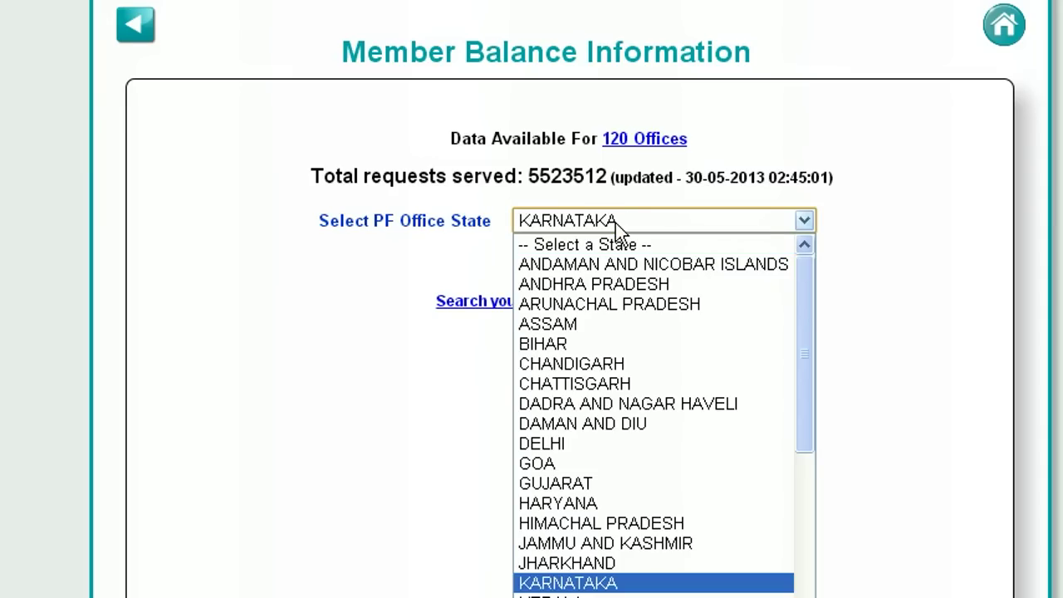
{"action": "key", "text": "Return"}
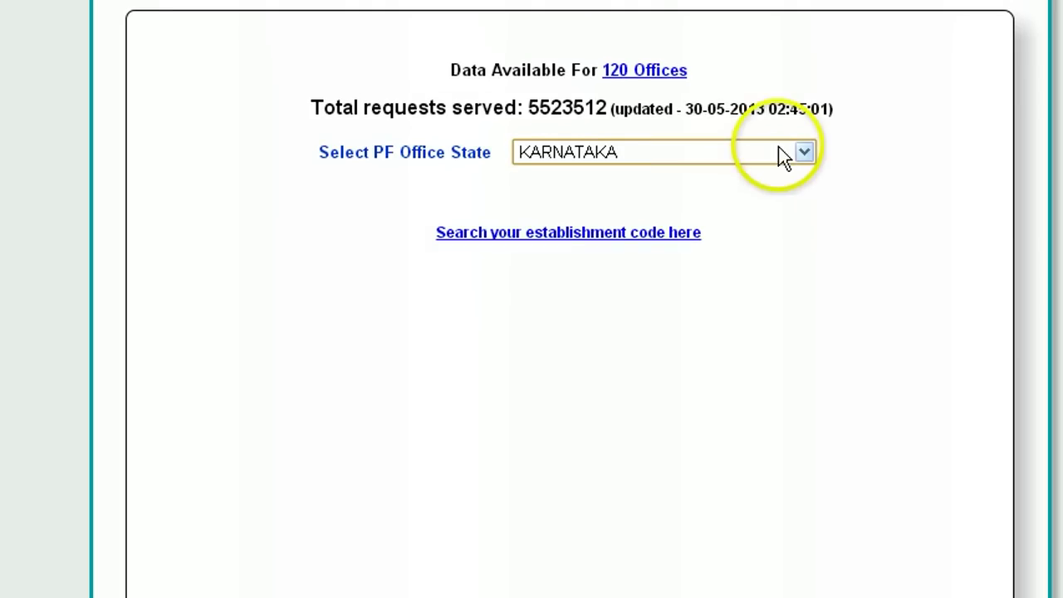
{"action": "left_click", "coordinate": [779, 222]}
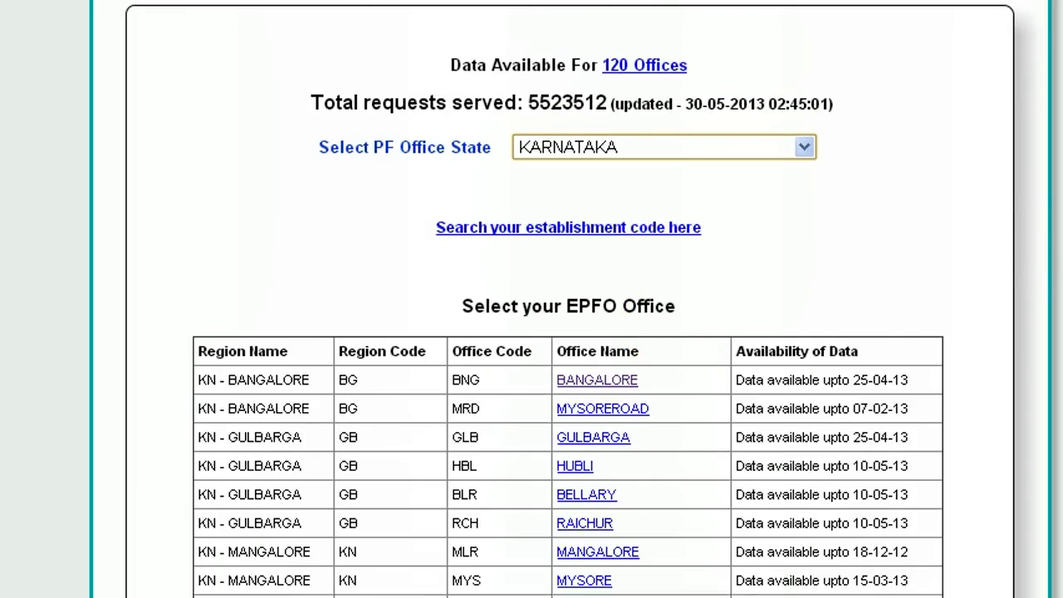
{"action": "scroll", "coordinate": [771, 285], "scroll_direction": "down", "scroll_amount": 1}
{"action": "left_click", "coordinate": [609, 340]}
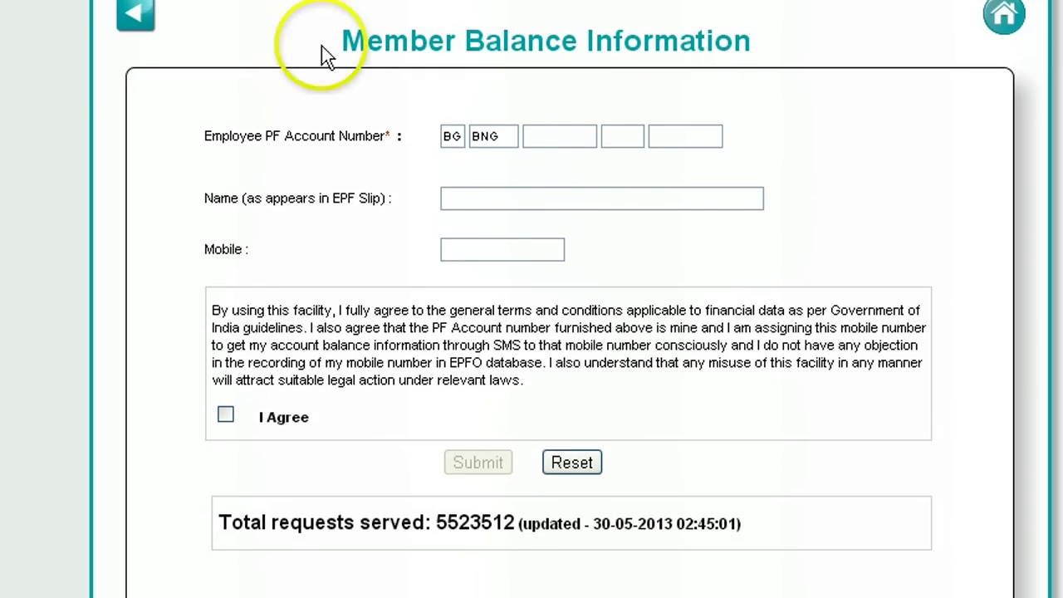
Step: Fill the third PF account box with the saved seven-digit establishment code after BG and BNG
{"action": "left_click", "coordinate": [550, 131]}
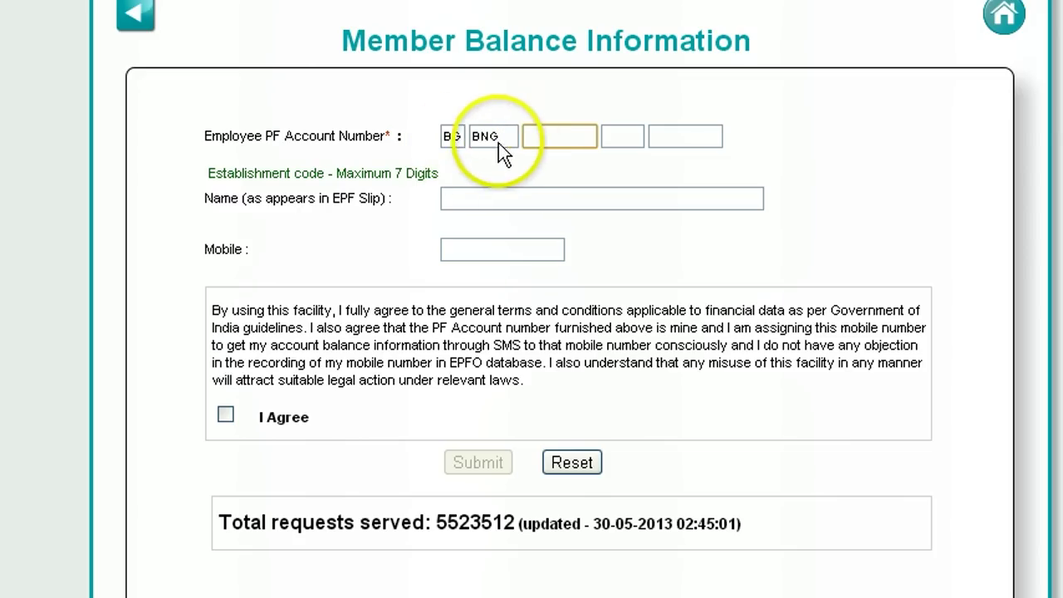
{"action": "left_click", "coordinate": [561, 136]}
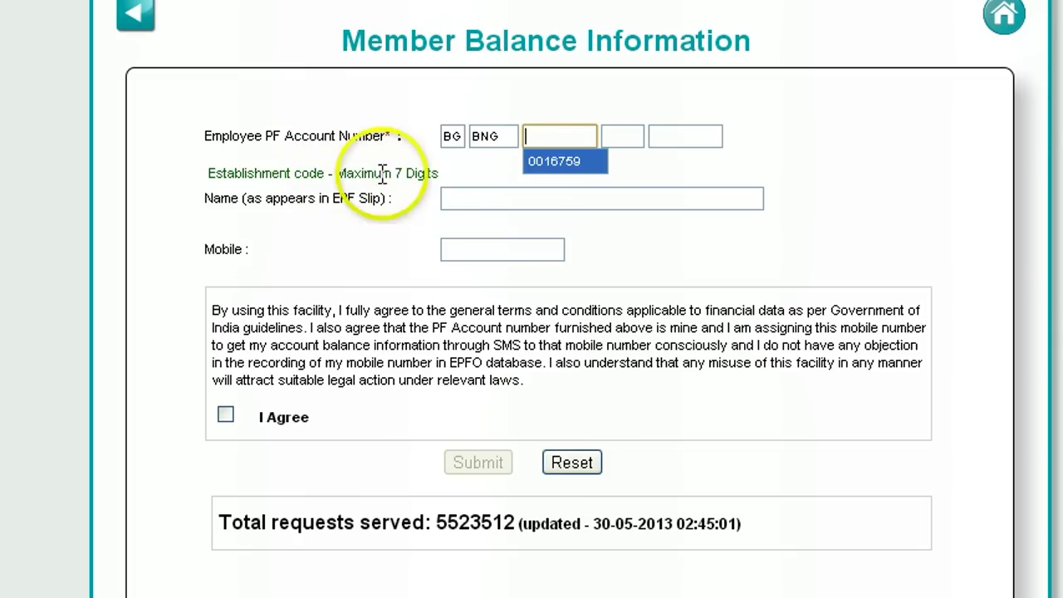
{"action": "left_click", "coordinate": [550, 162]}
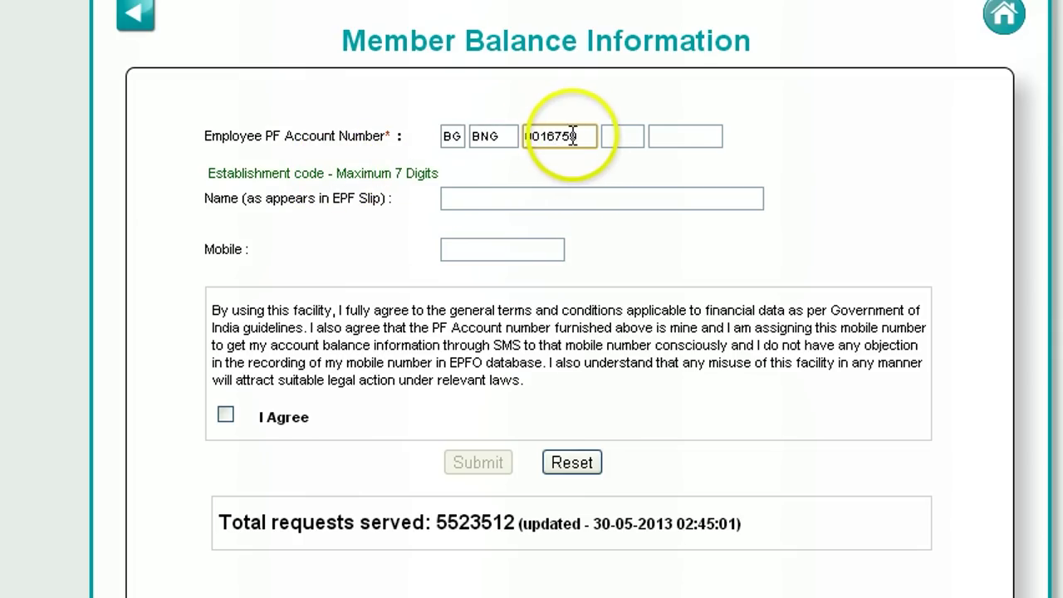
{"action": "key", "text": "Home"}
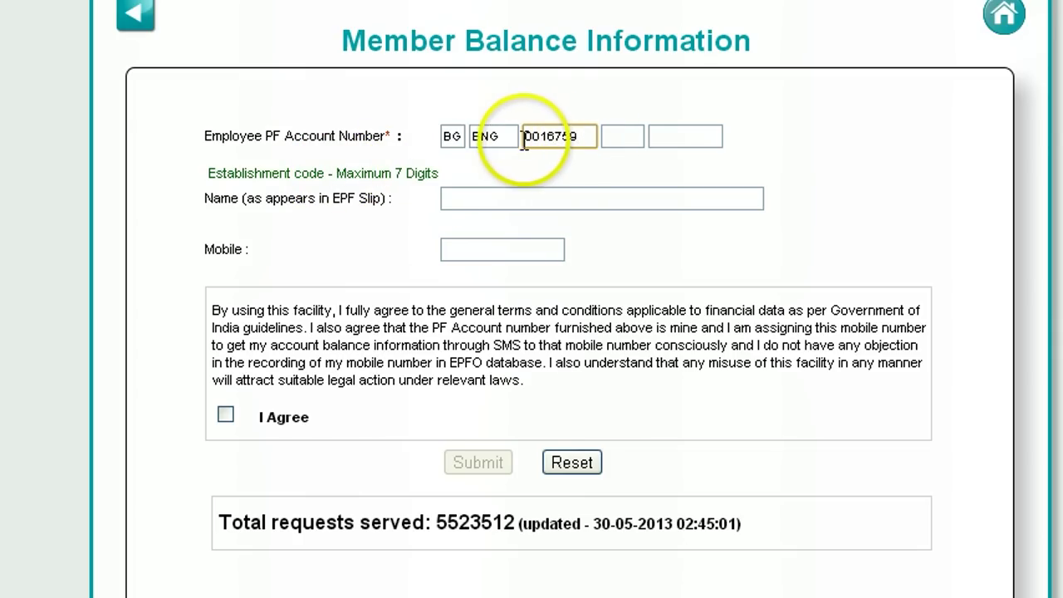
{"action": "left_click", "coordinate": [587, 133]}
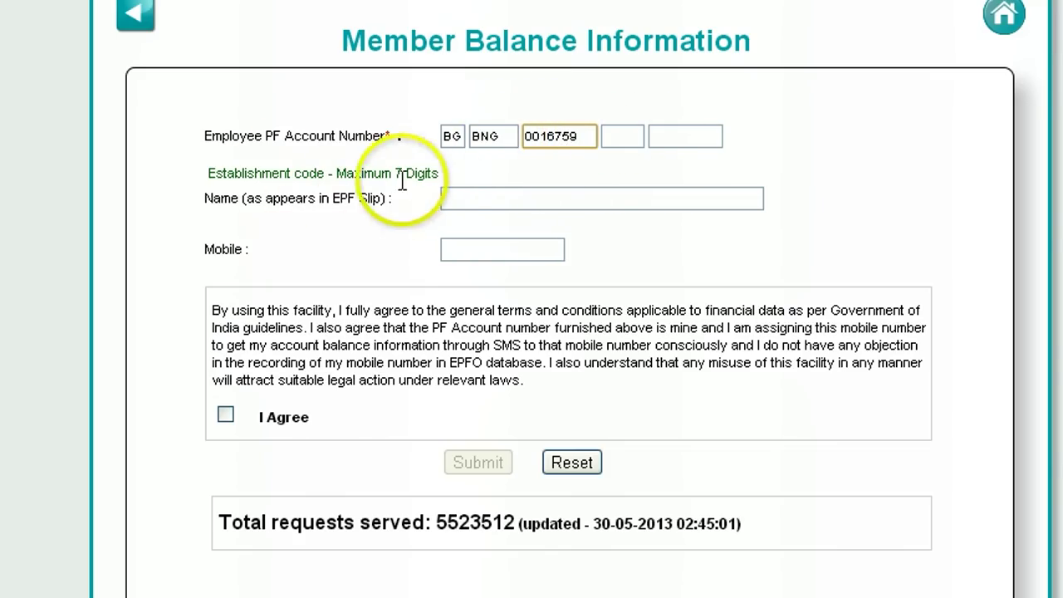
Step: Fill extension 000 and the member account number from saved suggestions, then check the account fields
{"action": "left_click", "coordinate": [620, 135]}
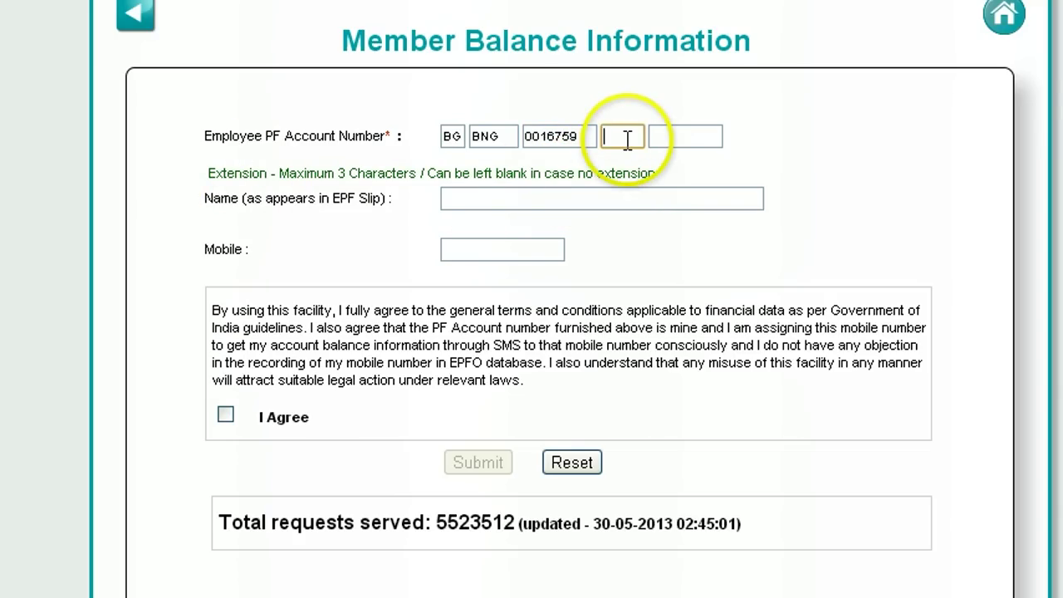
{"action": "key", "text": "Down"}
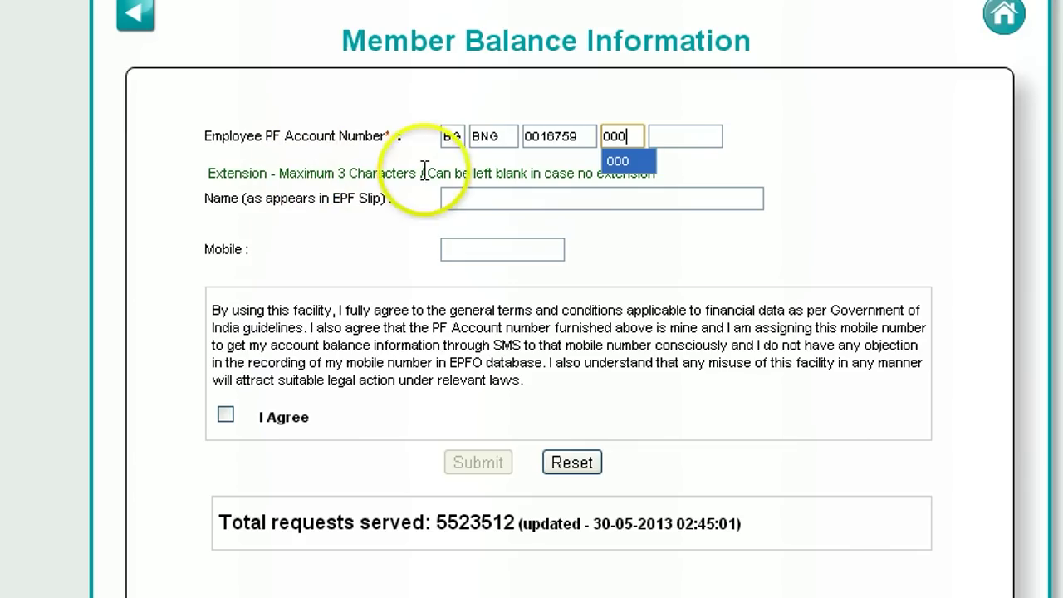
{"action": "left_click", "coordinate": [665, 92]}
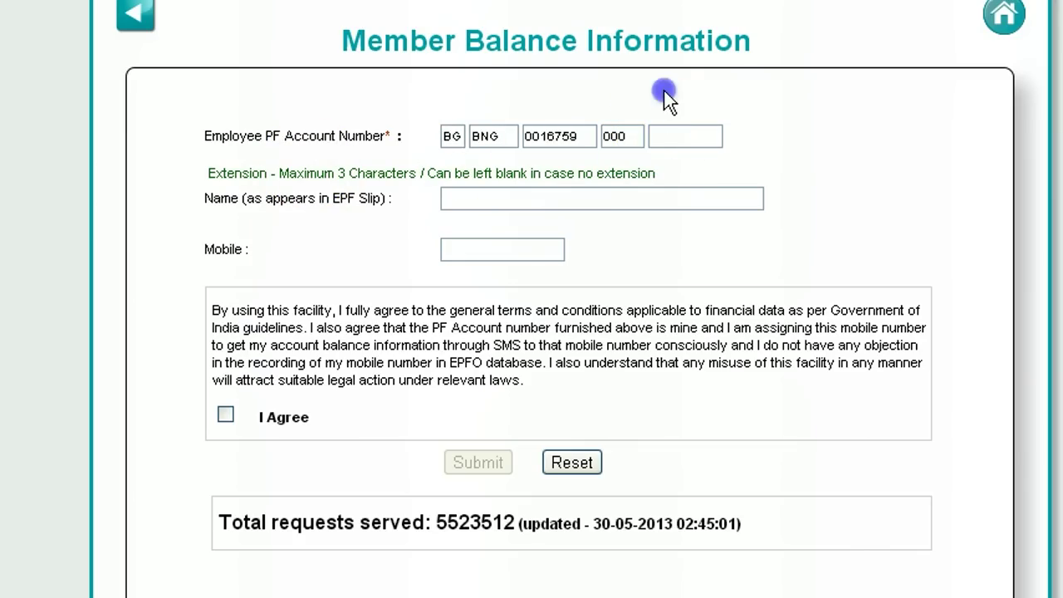
{"action": "left_click", "coordinate": [681, 131]}
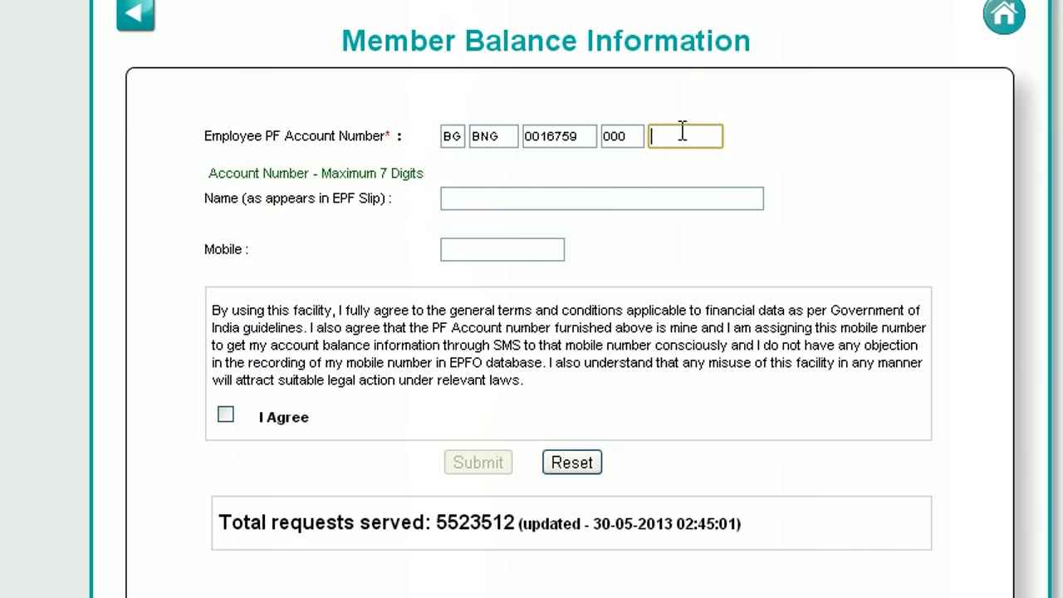
{"action": "key", "text": "Down"}
{"action": "key", "text": "Return"}
{"action": "left_click", "coordinate": [683, 136]}
{"action": "left_click", "coordinate": [657, 136]}
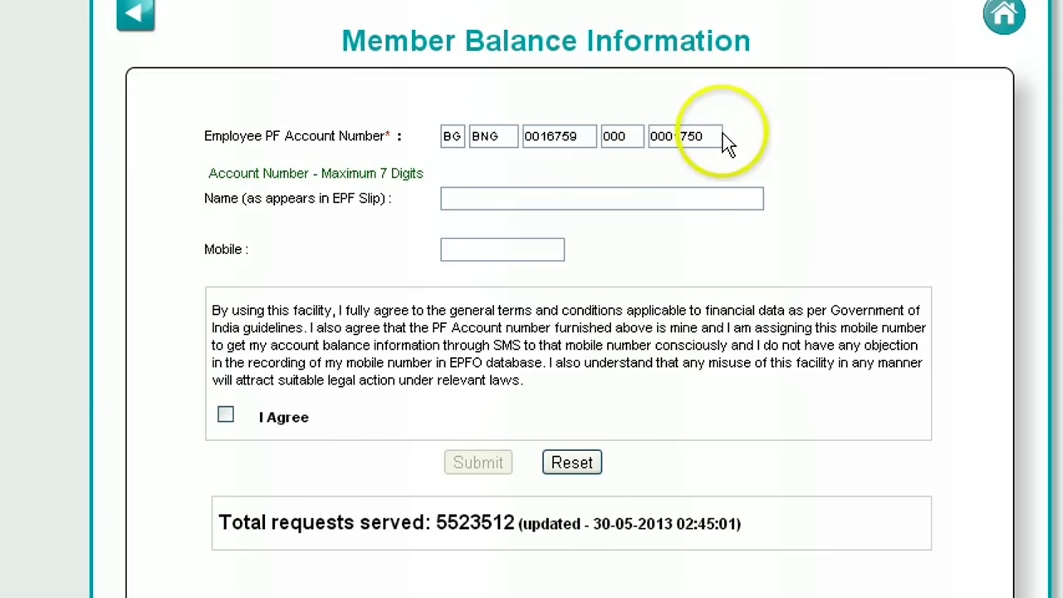
{"action": "left_click", "coordinate": [563, 145]}
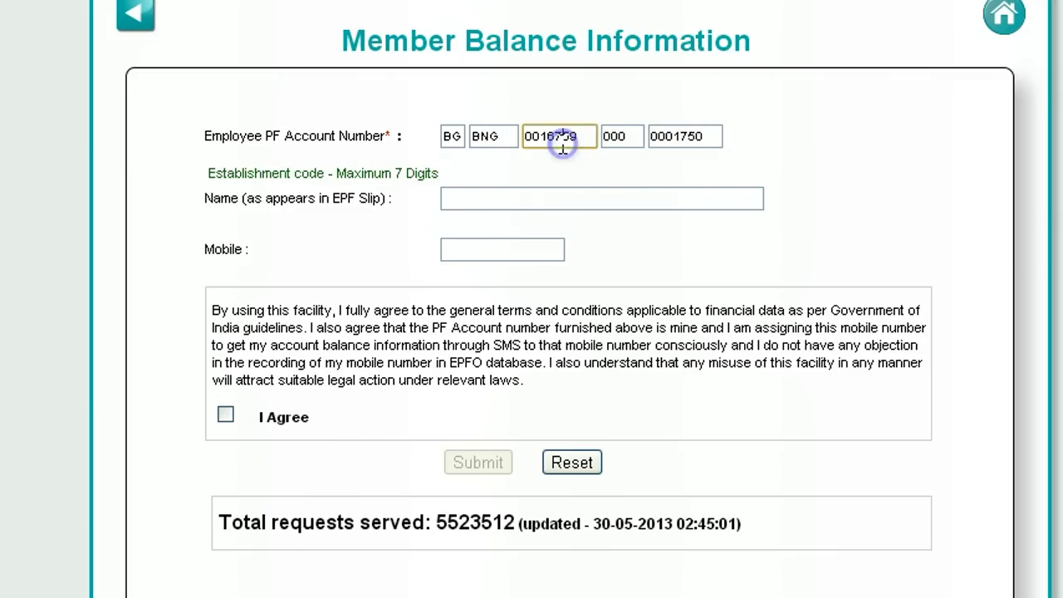
{"action": "left_click", "coordinate": [624, 136]}
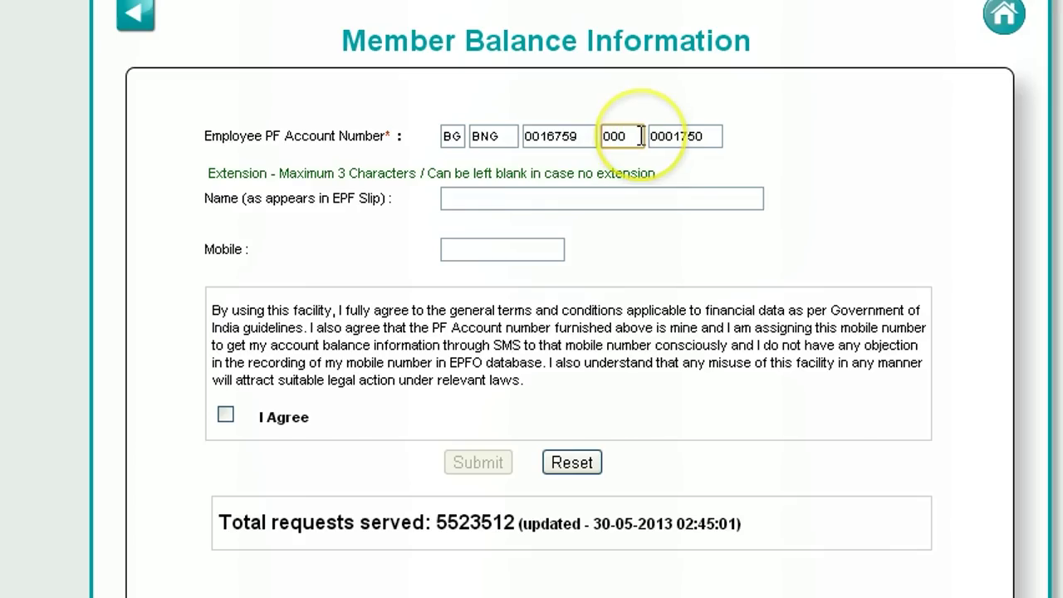
{"action": "left_click", "coordinate": [706, 136]}
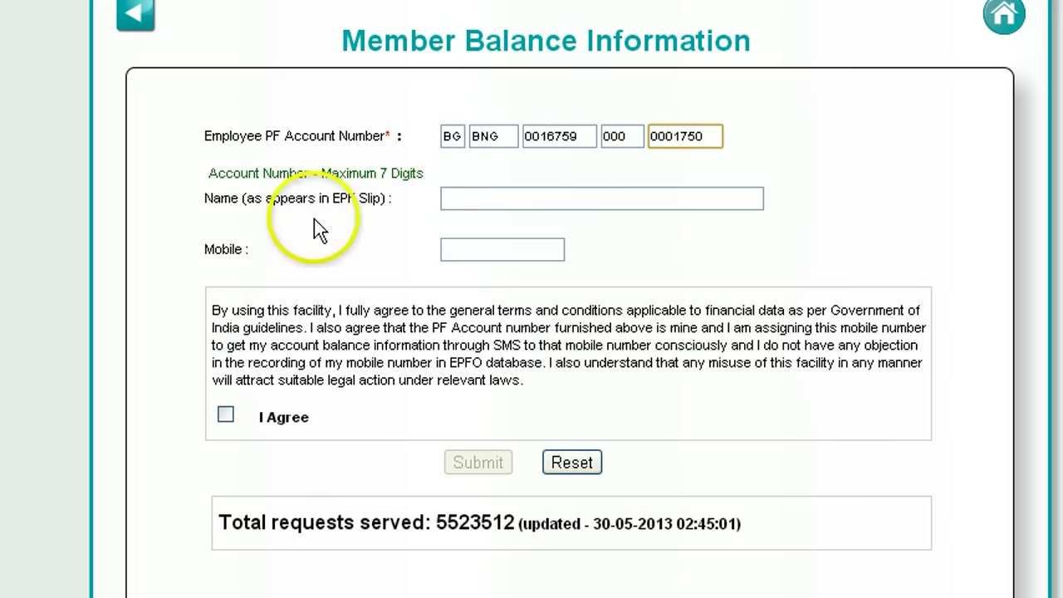
Step: Enter the member's name from the saved suggestion, matching the name on the EPF slip
{"action": "left_click_drag", "start_coordinate": [242, 199], "coordinate": [372, 201]}
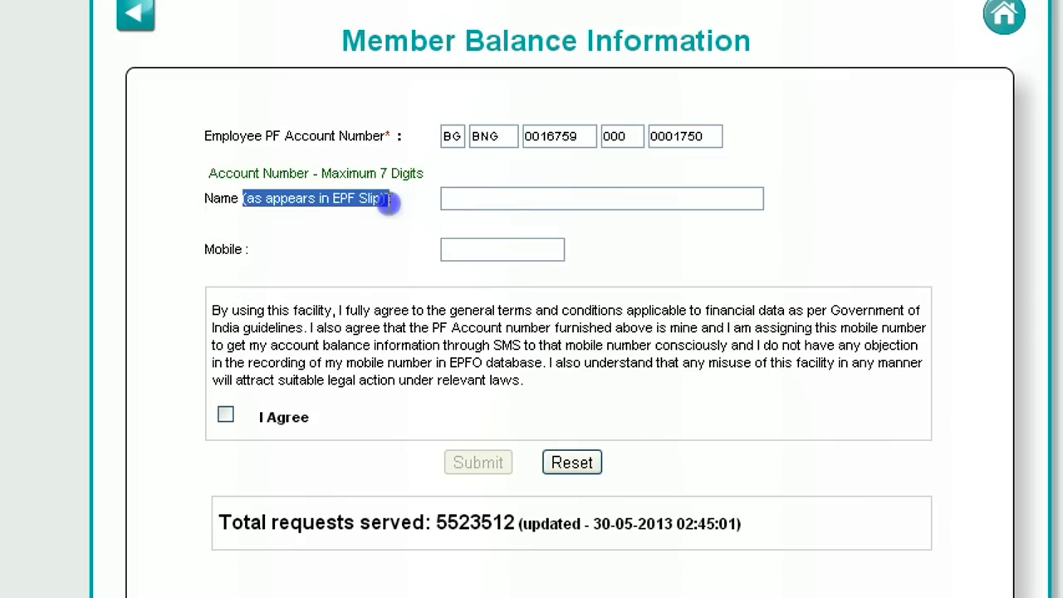
{"action": "left_click", "coordinate": [508, 197]}
{"action": "type", "text": "Ma"}
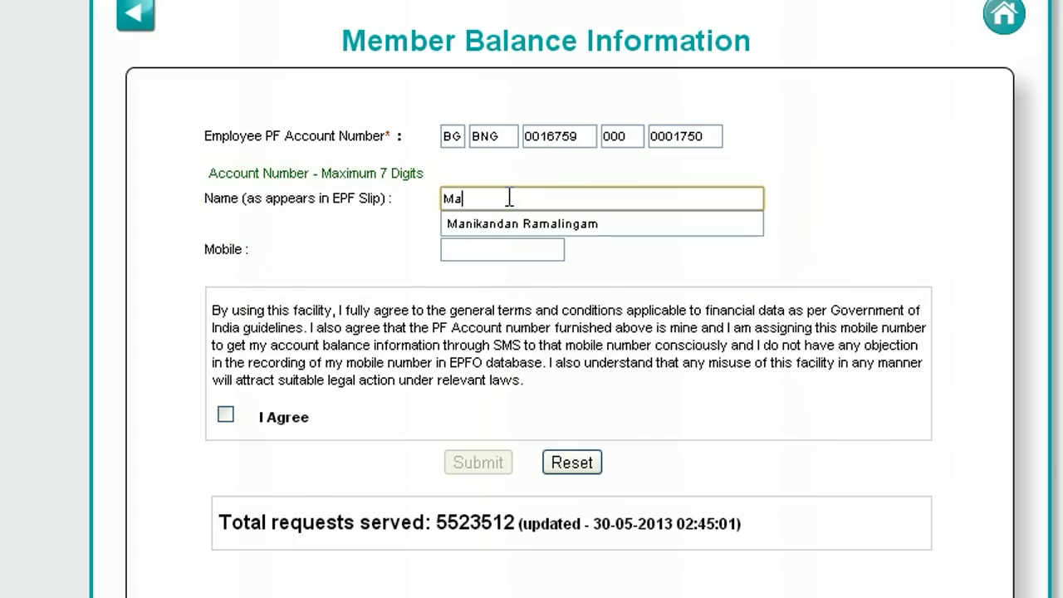
{"action": "key", "text": "Down"}
{"action": "key", "text": "Return"}
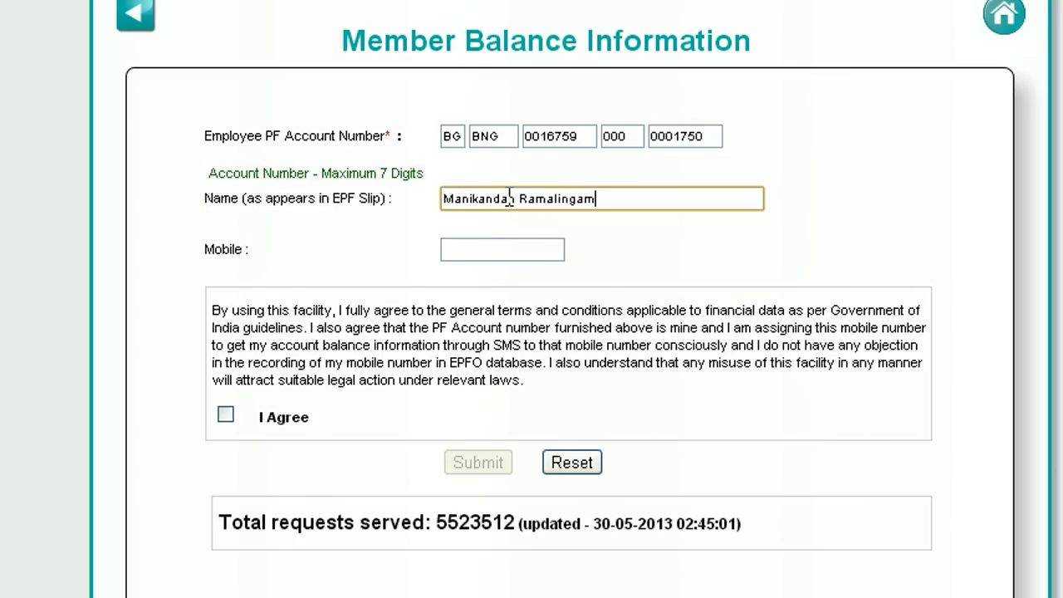
Step: Enter the registered mobile number, agree to the terms, and submit the balance request
{"action": "left_click", "coordinate": [488, 255]}
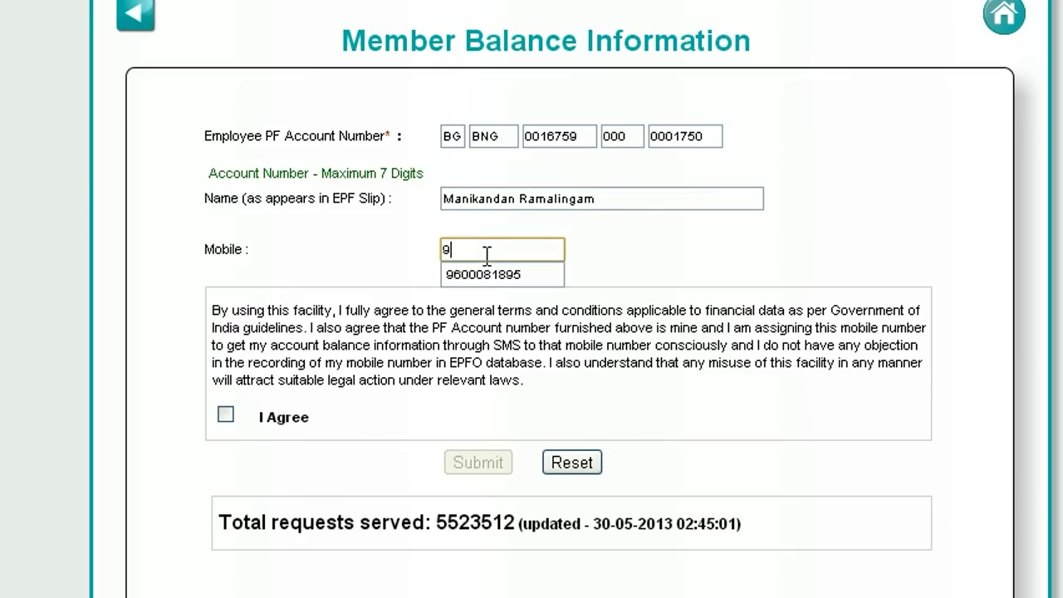
{"action": "type", "text": "96"}
{"action": "key", "text": "Down"}
{"action": "key", "text": "Return"}
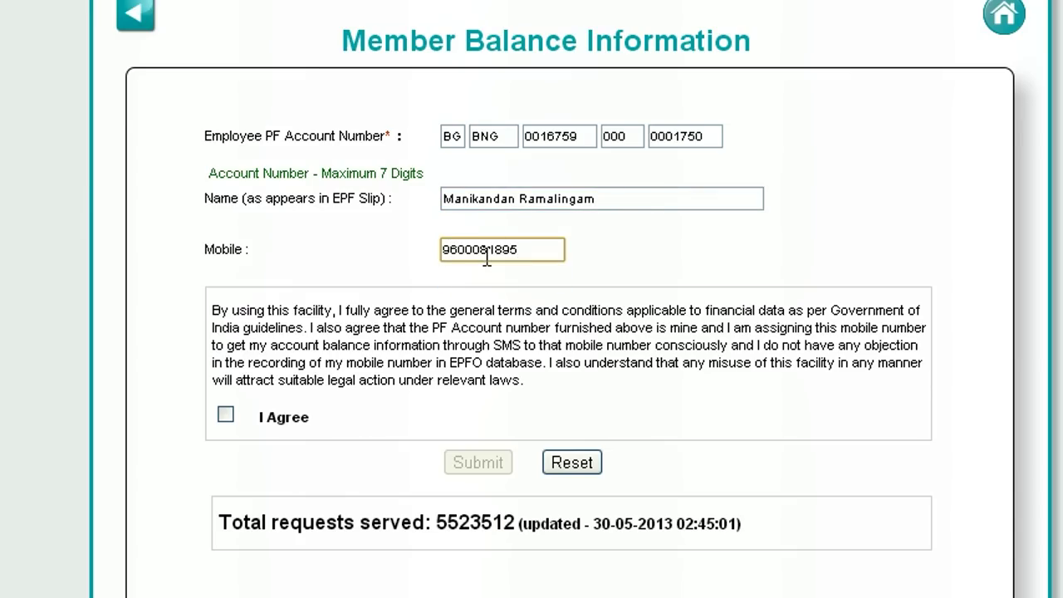
{"action": "left_click", "coordinate": [221, 415]}
{"action": "left_click", "coordinate": [473, 458]}
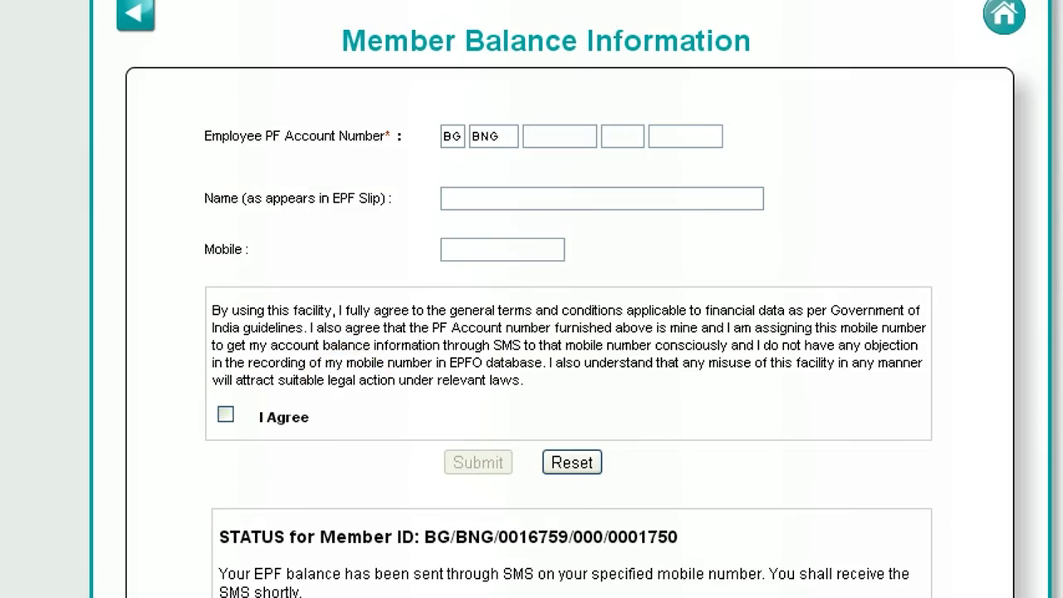
Step: Highlight the SMS-sent confirmation message and the member ID in the STATUS box
{"action": "scroll", "coordinate": [473, 458], "scroll_direction": "down", "scroll_amount": 3}
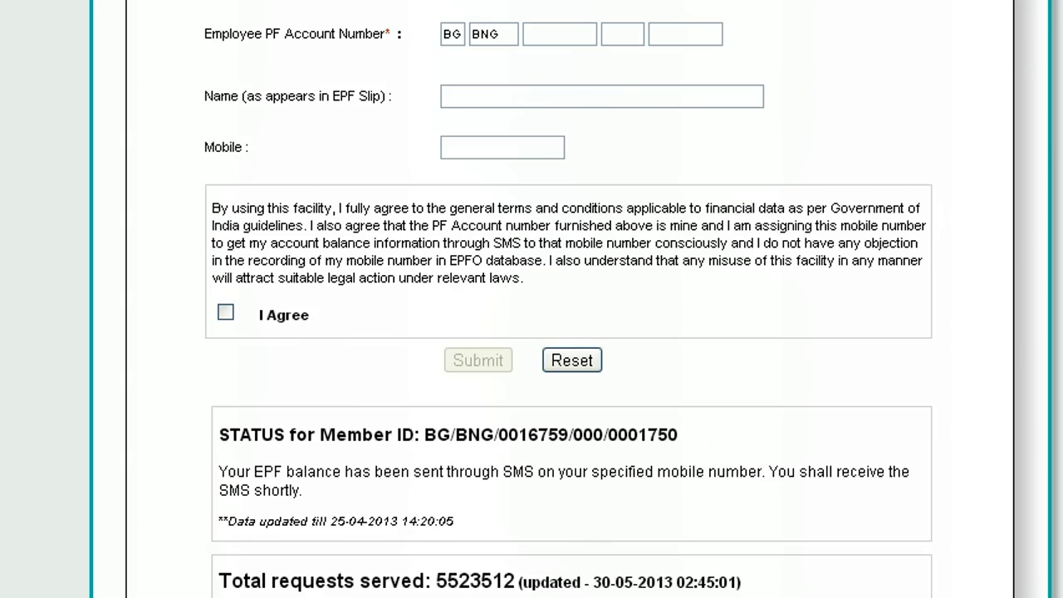
{"action": "scroll", "coordinate": [569, 299], "scroll_direction": "down", "scroll_amount": 1}
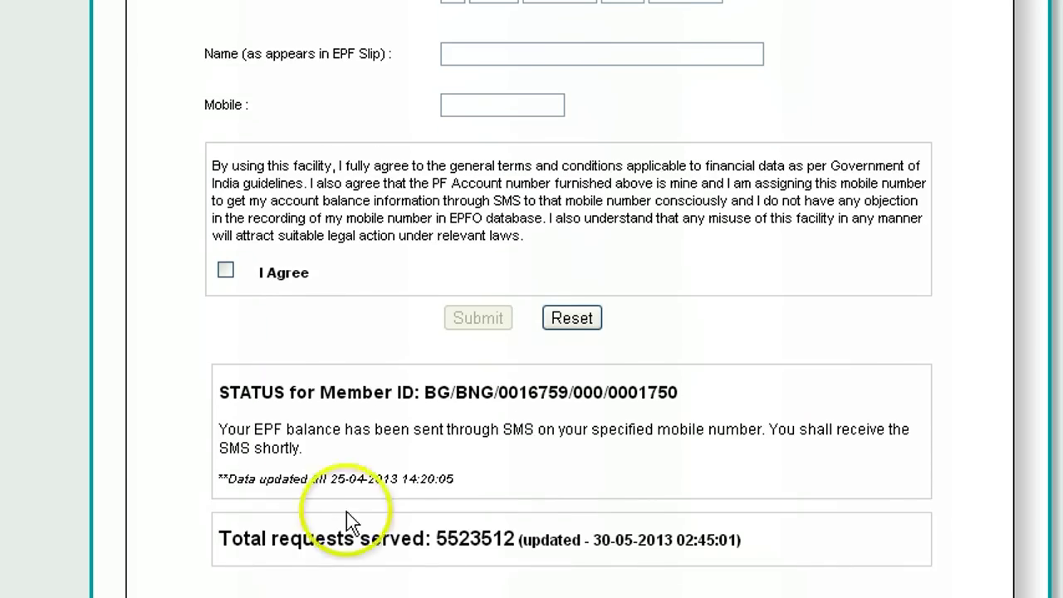
{"action": "left_click_drag", "start_coordinate": [227, 428], "coordinate": [471, 456]}
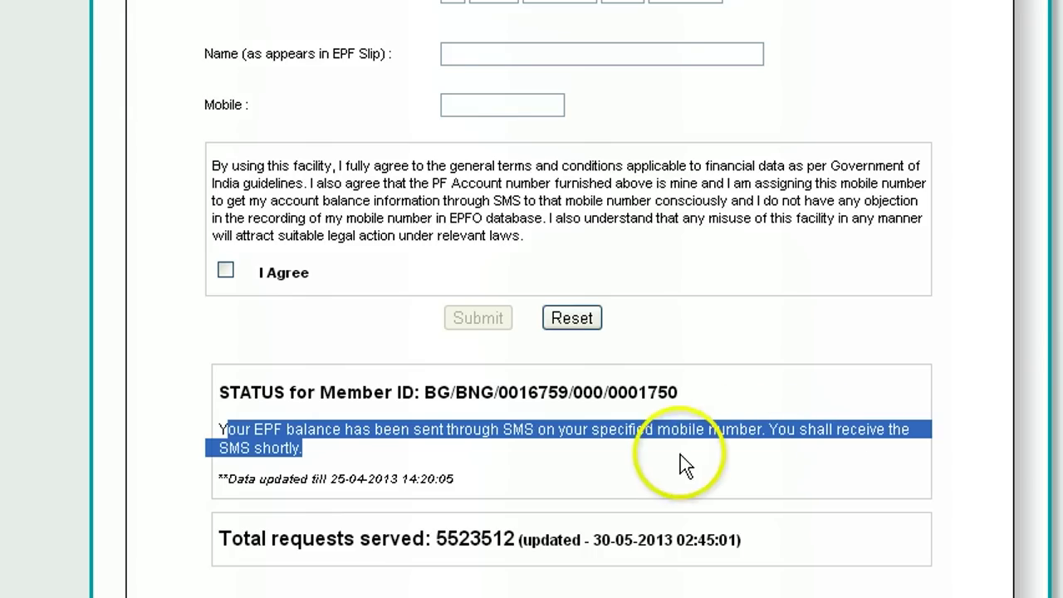
{"action": "triple_click", "coordinate": [225, 393]}
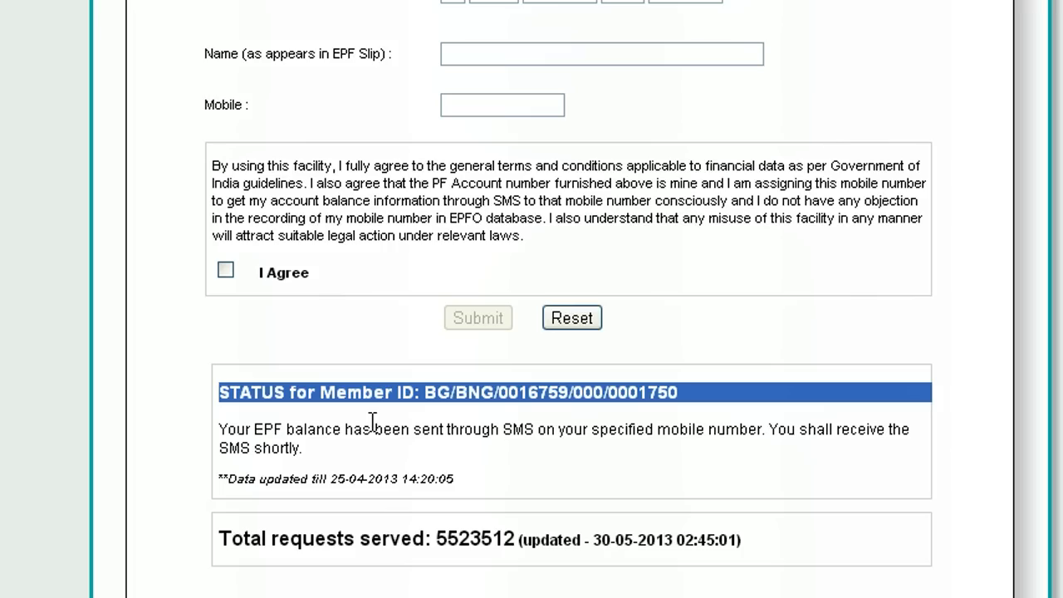
{"action": "left_click", "coordinate": [570, 445]}
{"action": "left_click_drag", "start_coordinate": [419, 392], "coordinate": [700, 398]}
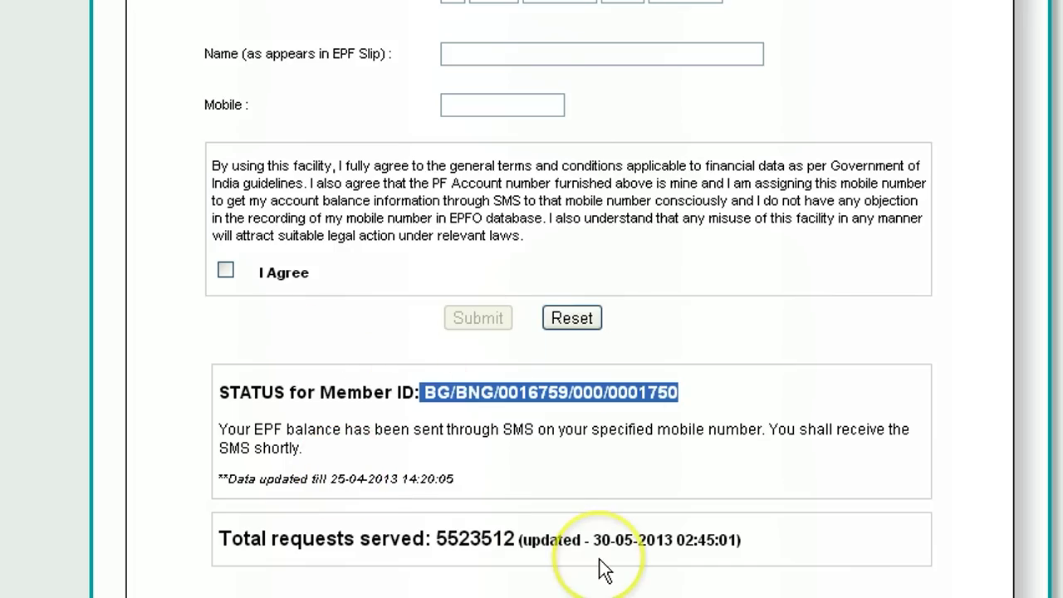
{"action": "scroll", "coordinate": [569, 297], "scroll_direction": "up", "scroll_amount": 1}
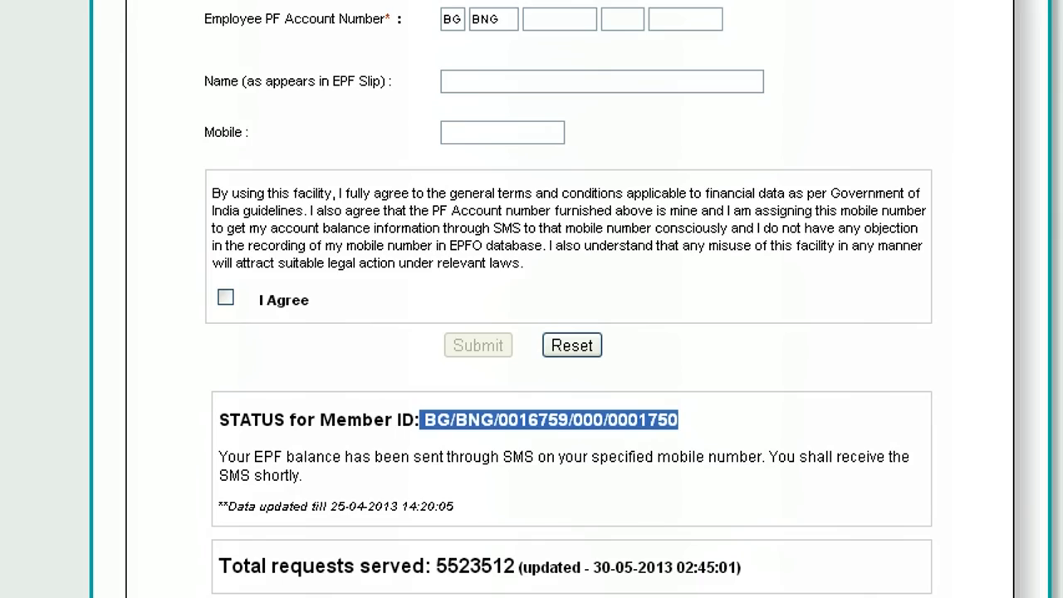
{"action": "scroll", "coordinate": [569, 298], "scroll_direction": "down", "scroll_amount": 1}
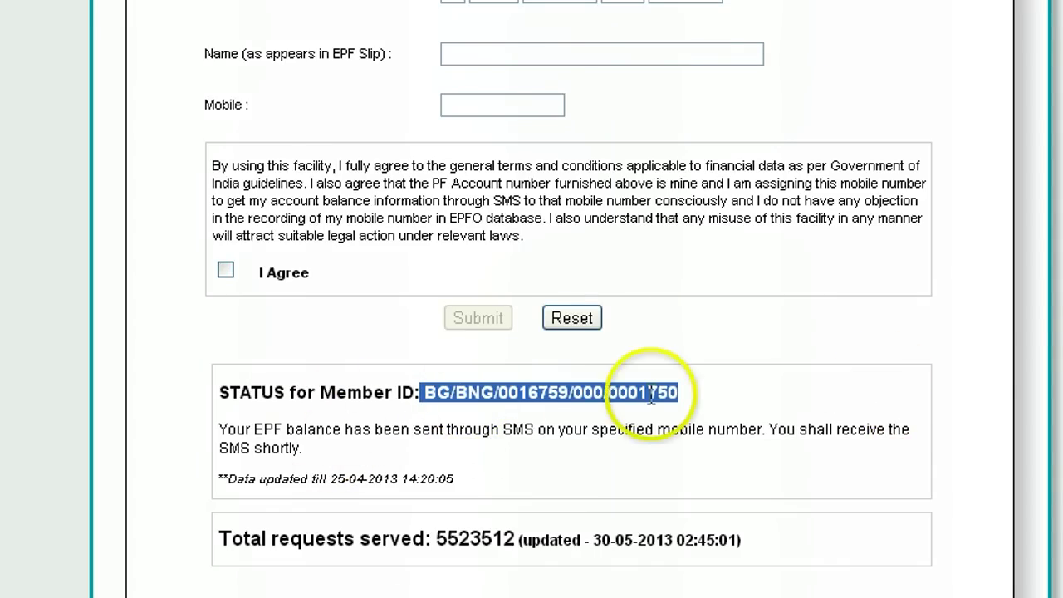
{"action": "scroll", "coordinate": [569, 300], "scroll_direction": "up", "scroll_amount": 2}
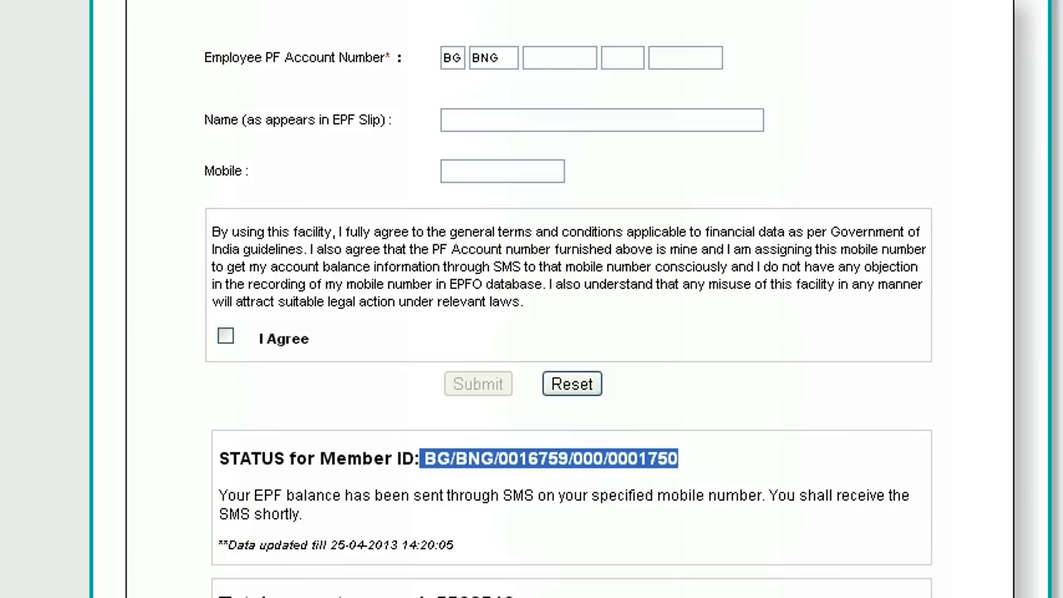
{"action": "scroll", "coordinate": [569, 299], "scroll_direction": "up", "scroll_amount": 1}
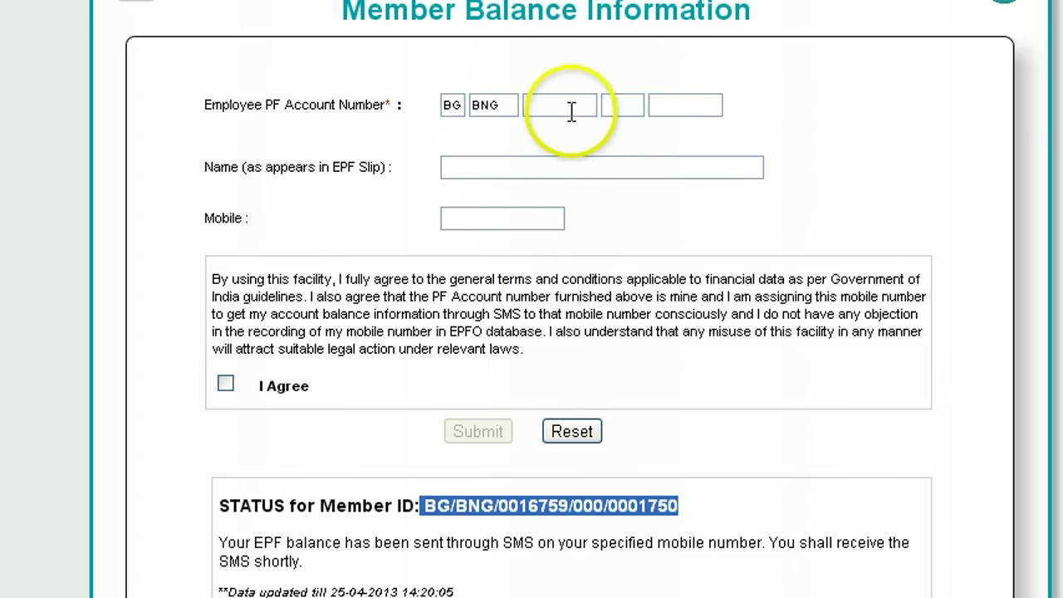
Step: Inspect the emptied establishment code, extension and account number boxes and the extension hint
{"action": "left_click", "coordinate": [564, 105]}
{"action": "left_click", "coordinate": [629, 101]}
{"action": "left_click", "coordinate": [701, 101]}
{"action": "left_click", "coordinate": [537, 104]}
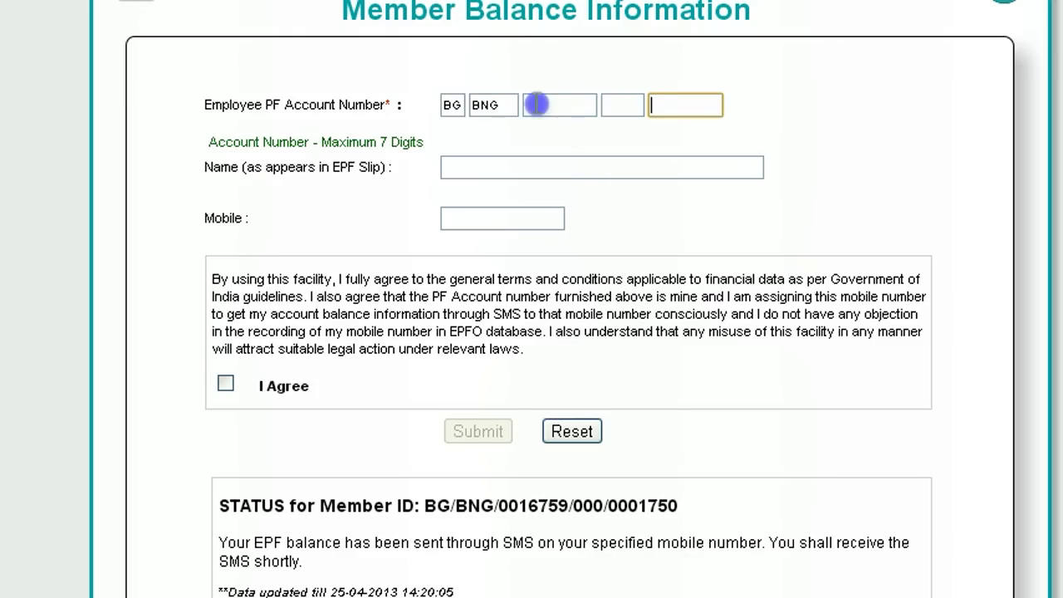
{"action": "left_click", "coordinate": [536, 104]}
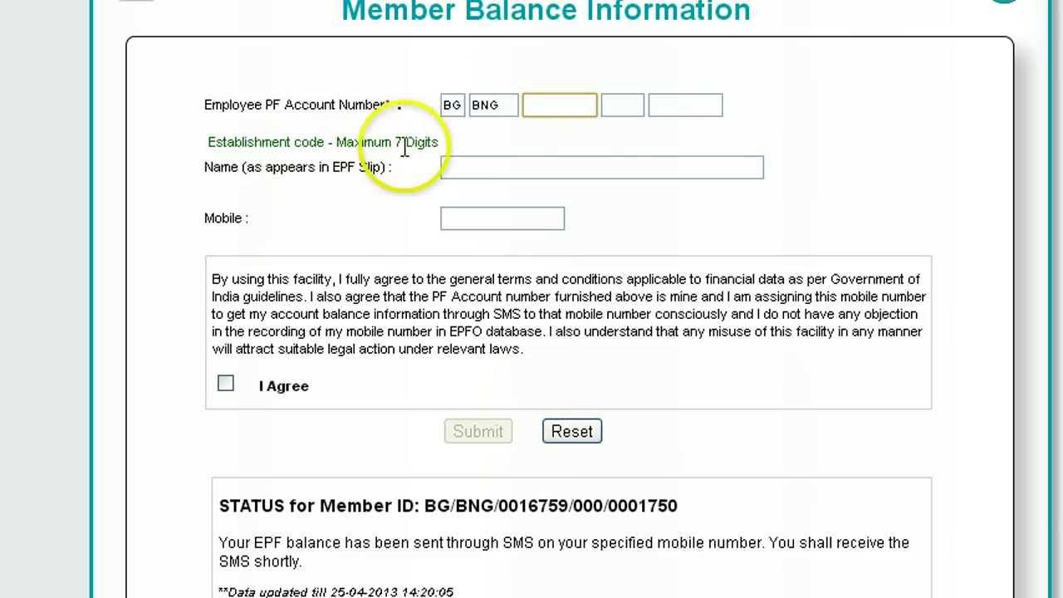
{"action": "left_click", "coordinate": [637, 96]}
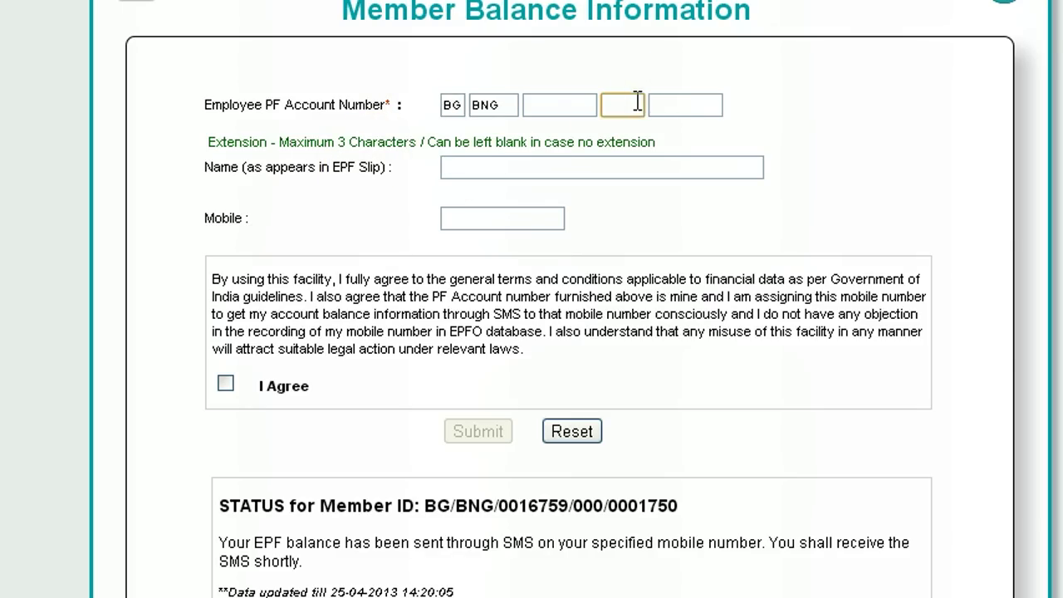
{"action": "left_click", "coordinate": [571, 107]}
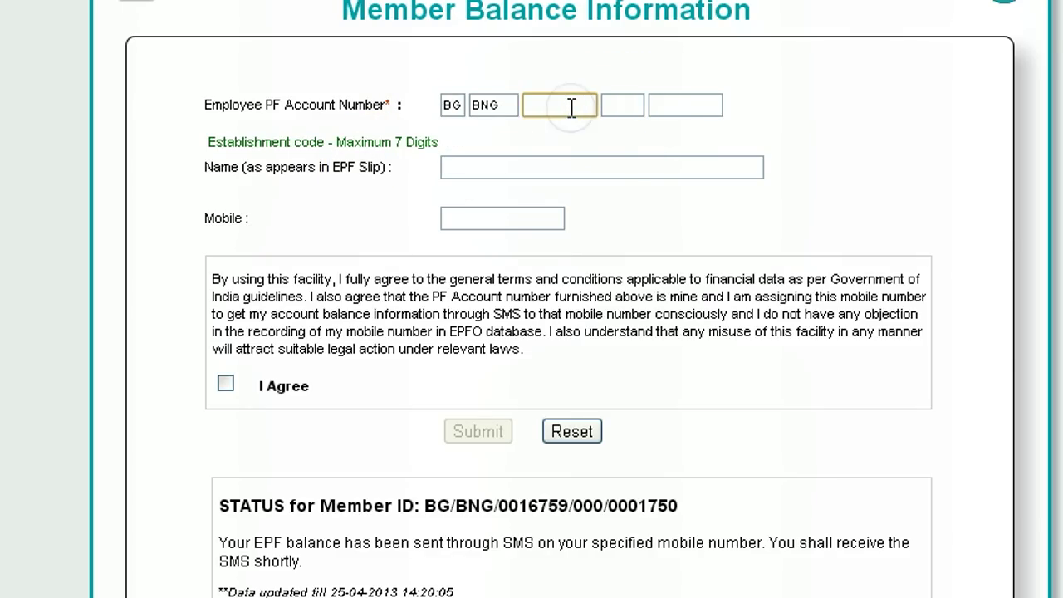
Step: Enter the suggested establishment code, extension 000 and the suggested account number
{"action": "type", "text": "00"}
{"action": "key", "text": "Down"}
{"action": "key", "text": "Return"}
{"action": "key", "text": "Tab"}
{"action": "type", "text": "000"}
{"action": "key", "text": "Tab"}
{"action": "type", "text": "0"}
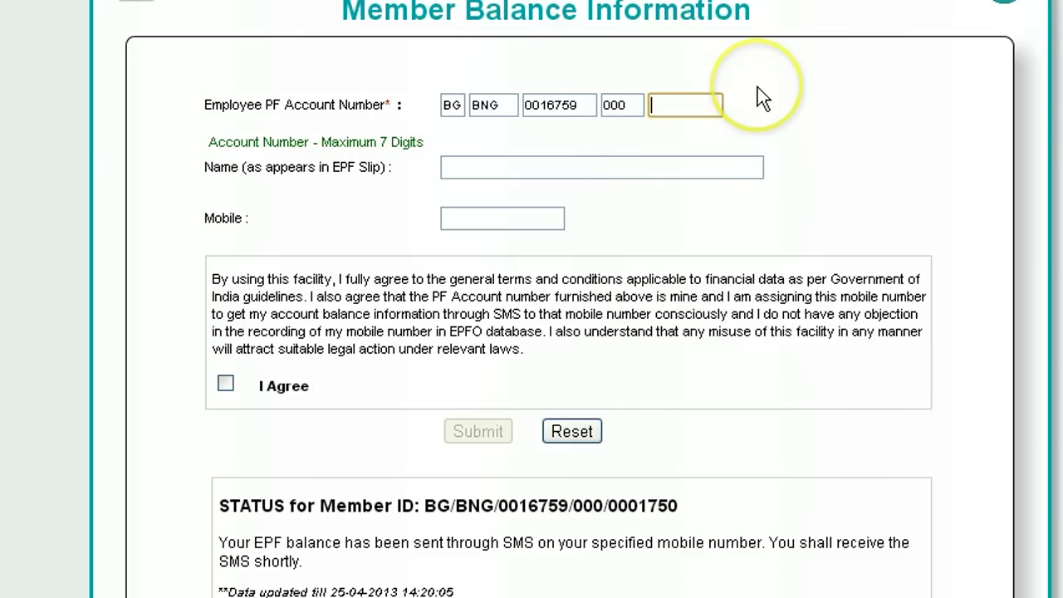
{"action": "key", "text": "Down"}
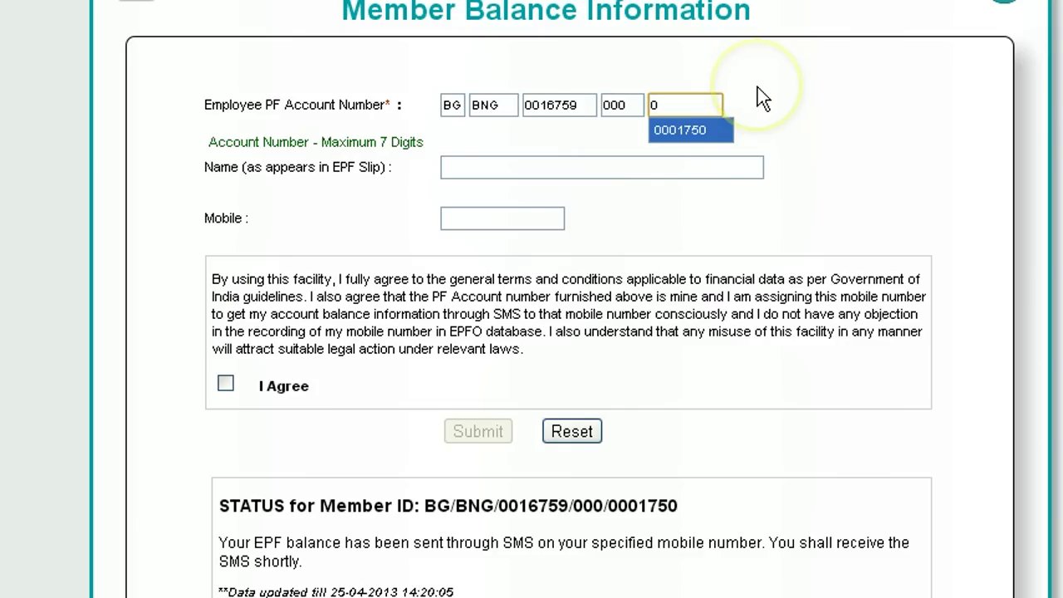
{"action": "key", "text": "Return"}
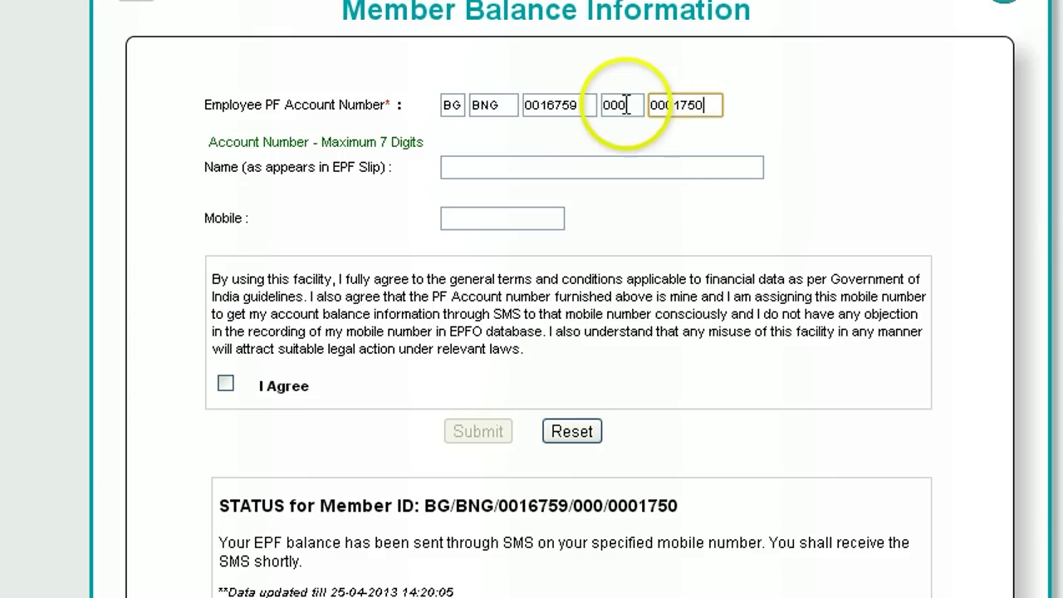
{"action": "left_click", "coordinate": [474, 153]}
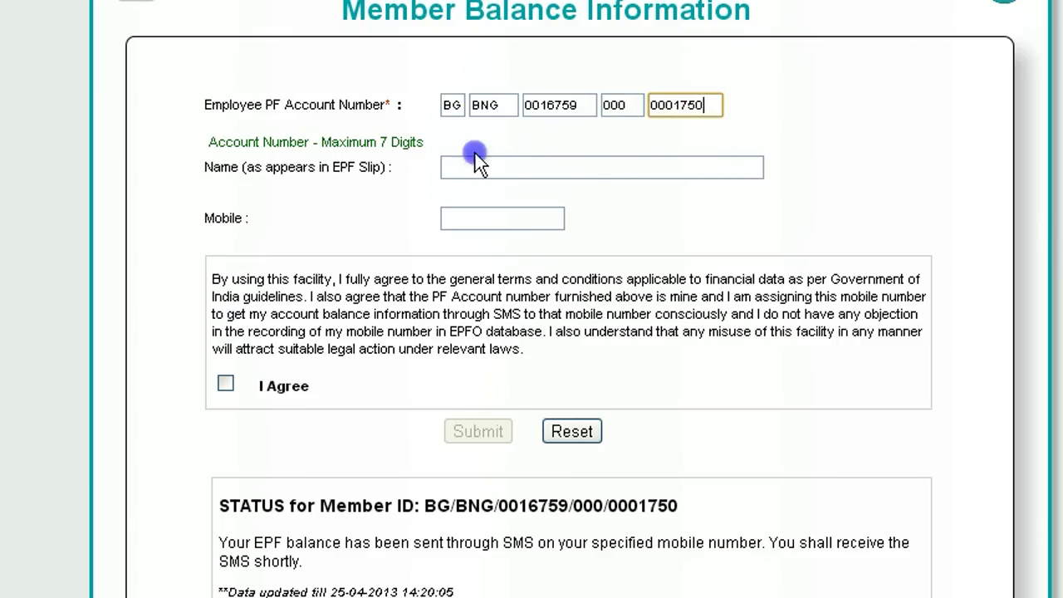